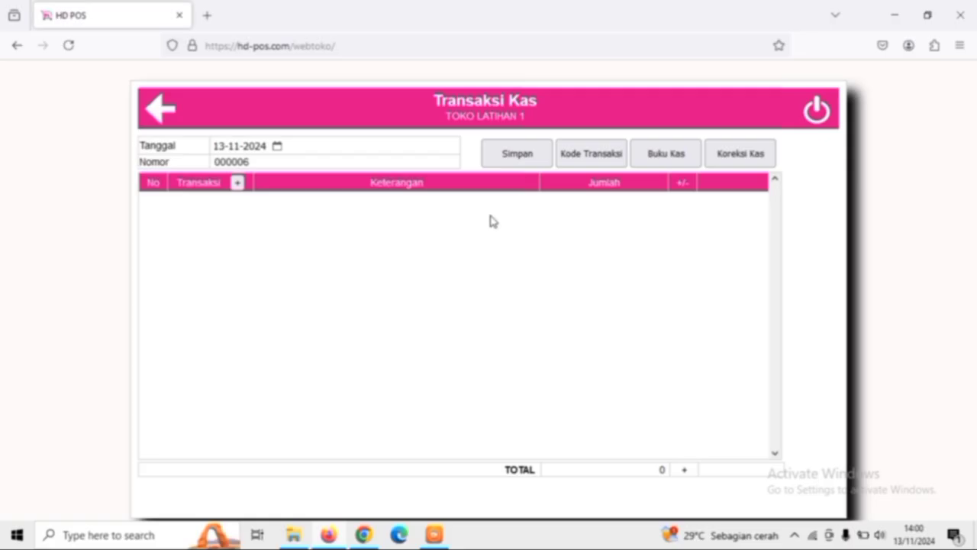
# Step: Open the cash transaction code list, examine each code's description, cash direction and link, and close the list
pyautogui.click(592, 162)
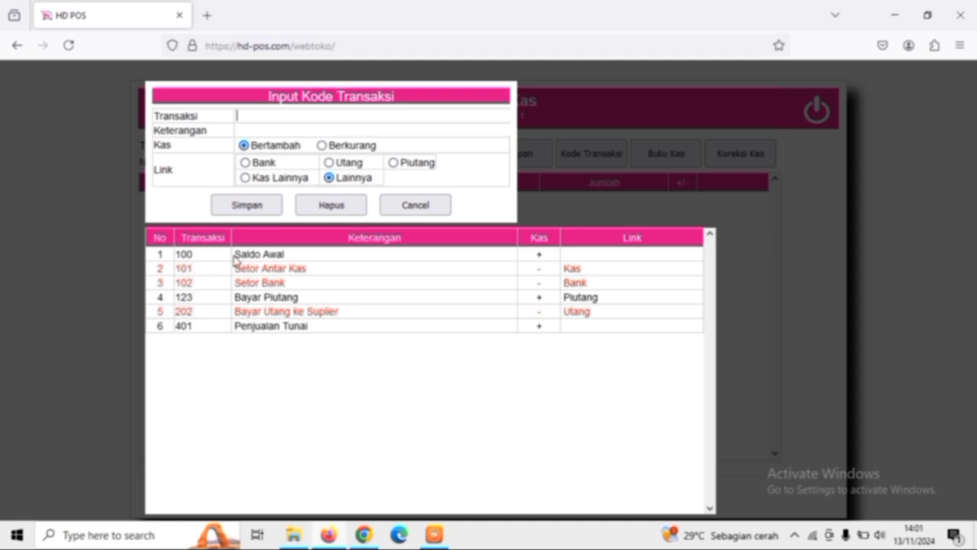
pyautogui.moveTo(234, 256); pyautogui.dragTo(285, 257)
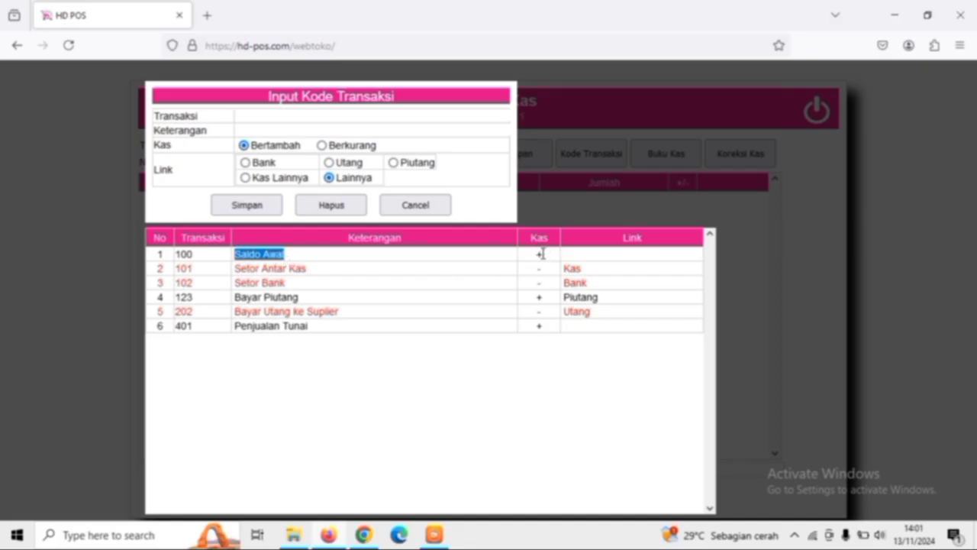
pyautogui.moveTo(241, 269); pyautogui.dragTo(300, 275)
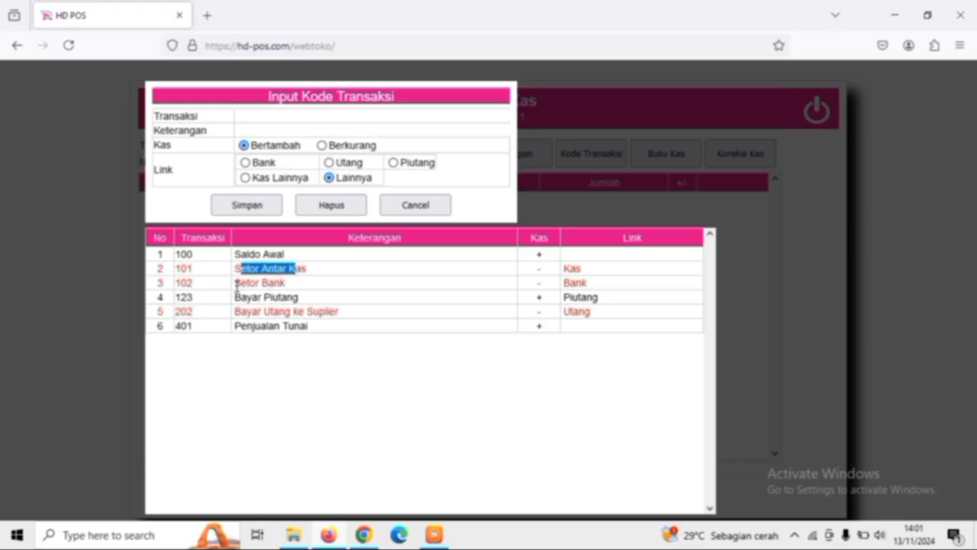
pyautogui.moveTo(234, 284); pyautogui.dragTo(292, 289)
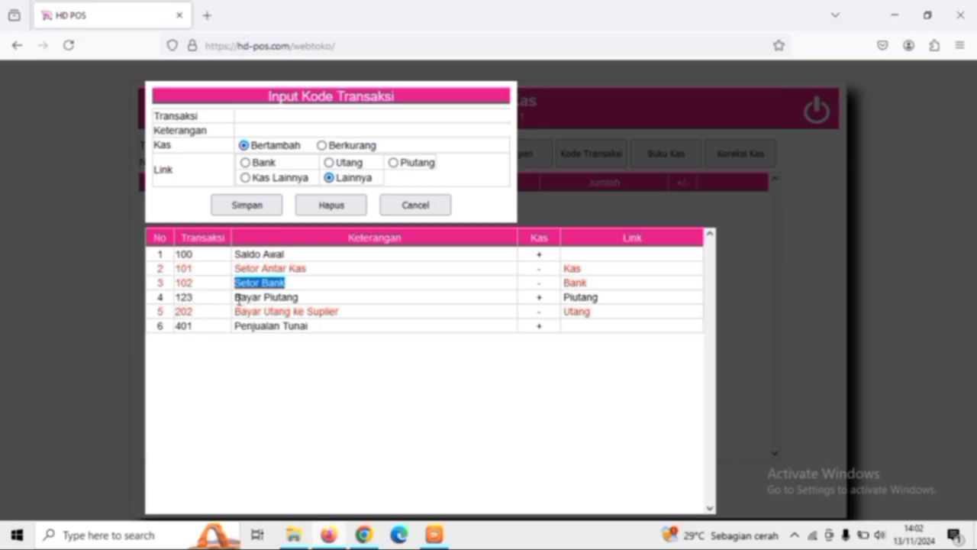
pyautogui.moveTo(237, 298); pyautogui.dragTo(299, 301)
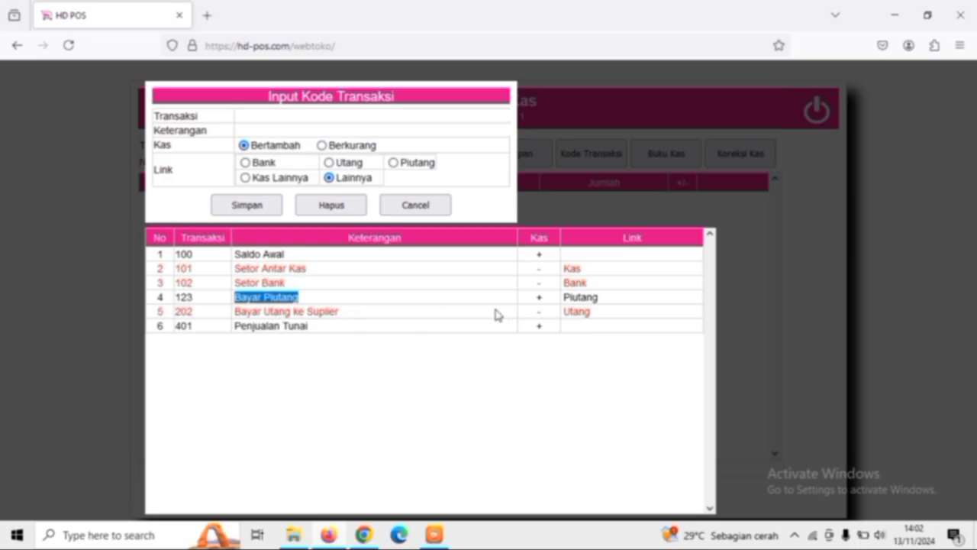
pyautogui.moveTo(535, 298); pyautogui.dragTo(546, 304)
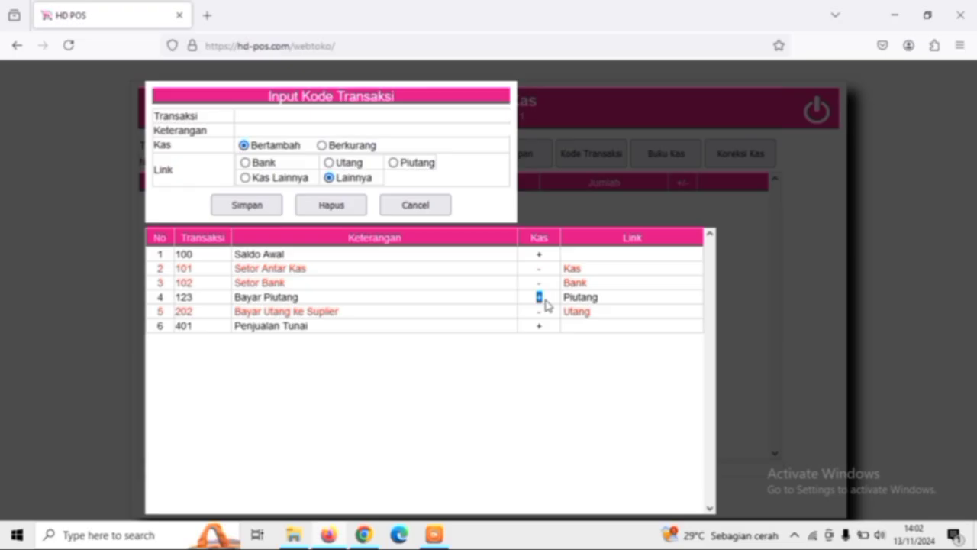
pyautogui.moveTo(535, 312); pyautogui.dragTo(544, 313)
pyautogui.click(240, 329)
pyautogui.moveTo(240, 328); pyautogui.dragTo(319, 336)
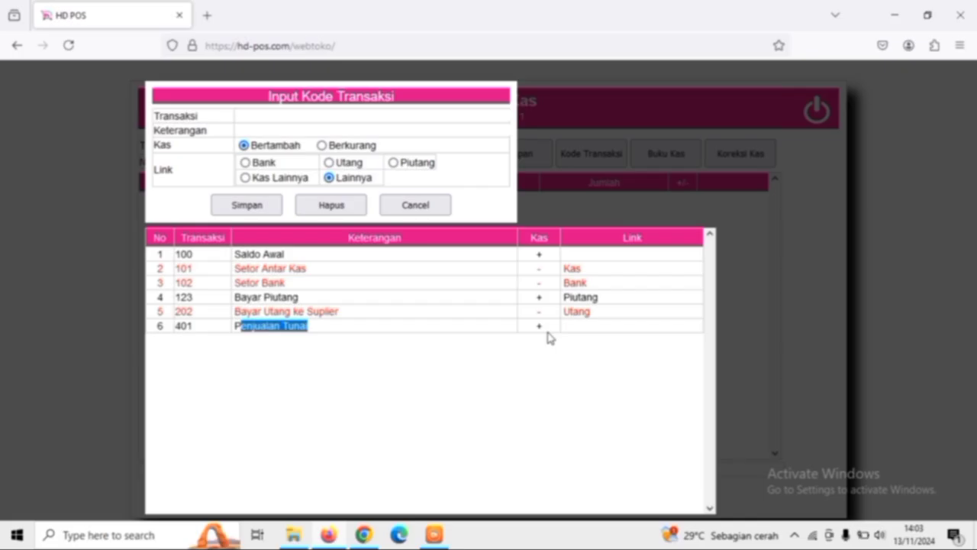
pyautogui.click(428, 211)
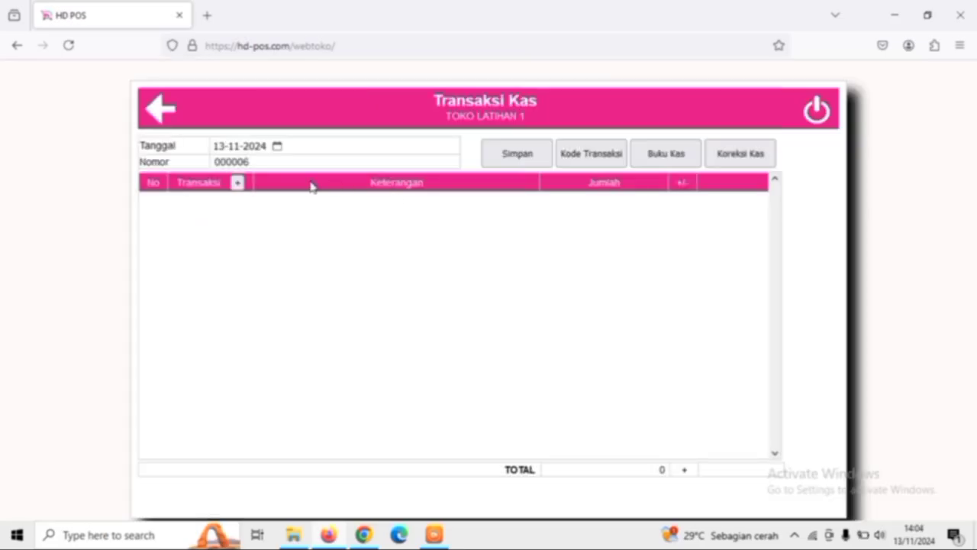
# Step: Leave the transaction code dialog and start a new cash entry with transaction code 401, Penjualan Tunai
pyautogui.click(237, 182)
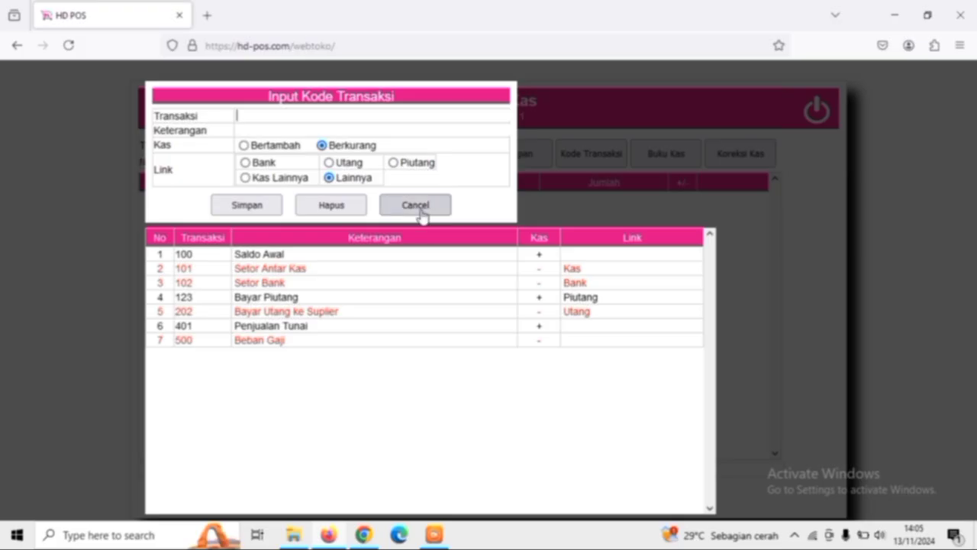
pyautogui.click(421, 214)
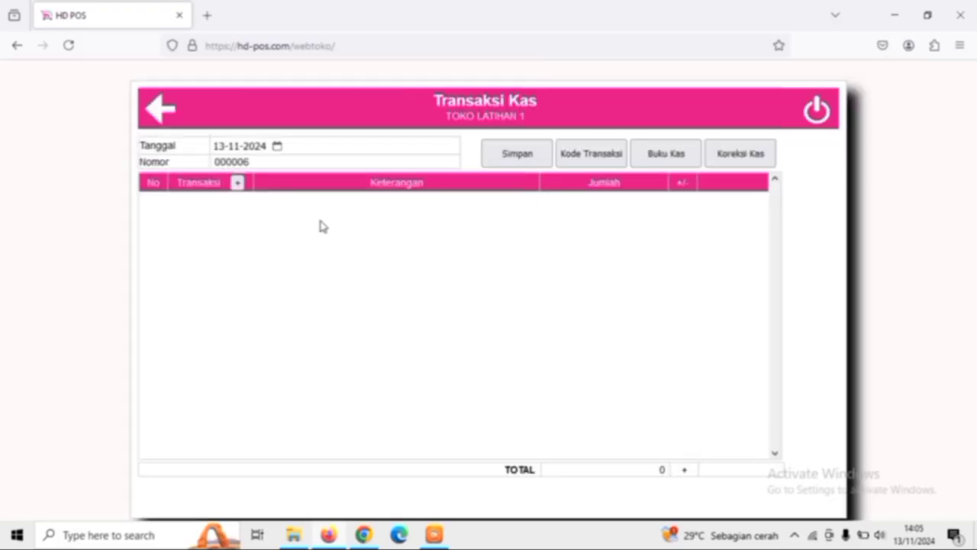
pyautogui.click(237, 184)
pyautogui.write('40')
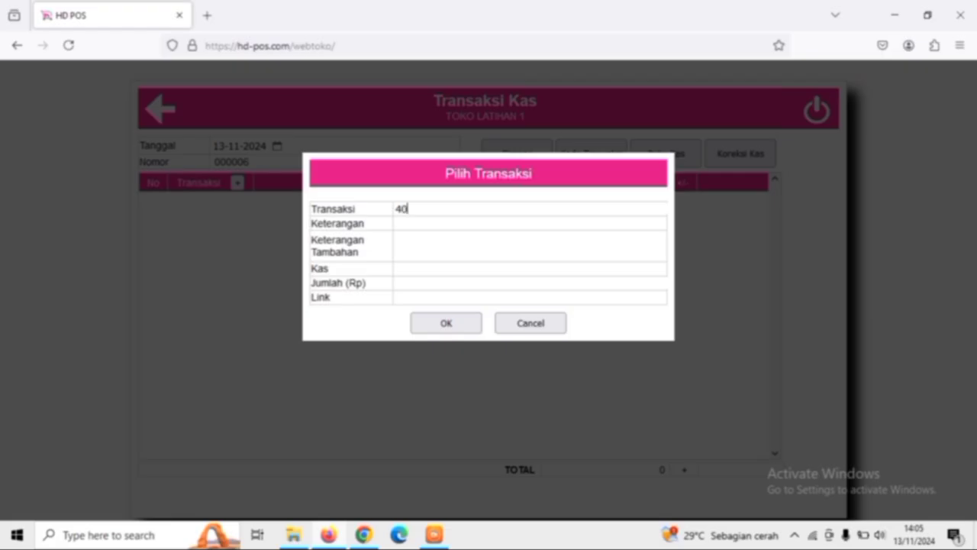
pyautogui.write('1')
pyautogui.press('Return')
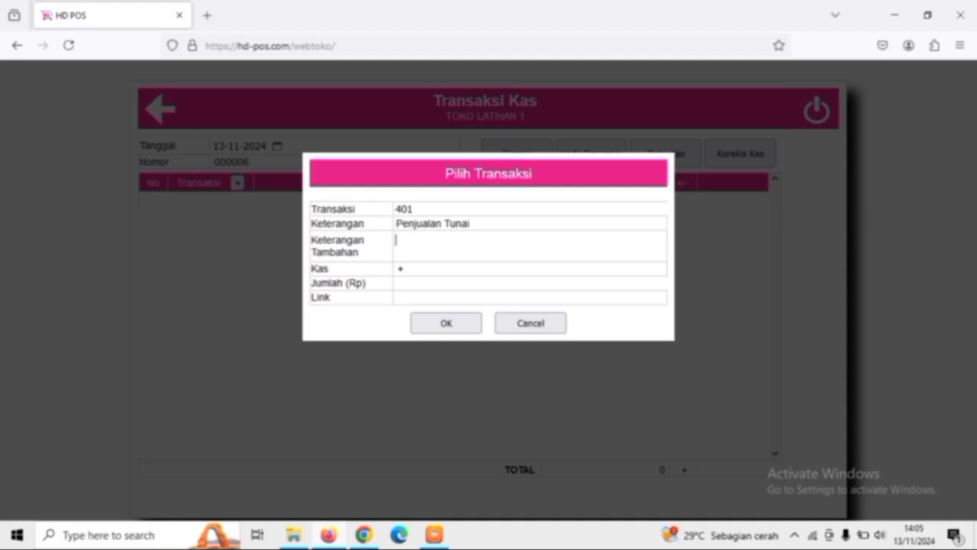
# Step: Give the cash entry the additional description "Setoran Kasir Shift 1" and the amount 4,000,000, and add it to the transaction
pyautogui.write('Setoran Kasir S')
pyautogui.write('hift 1')
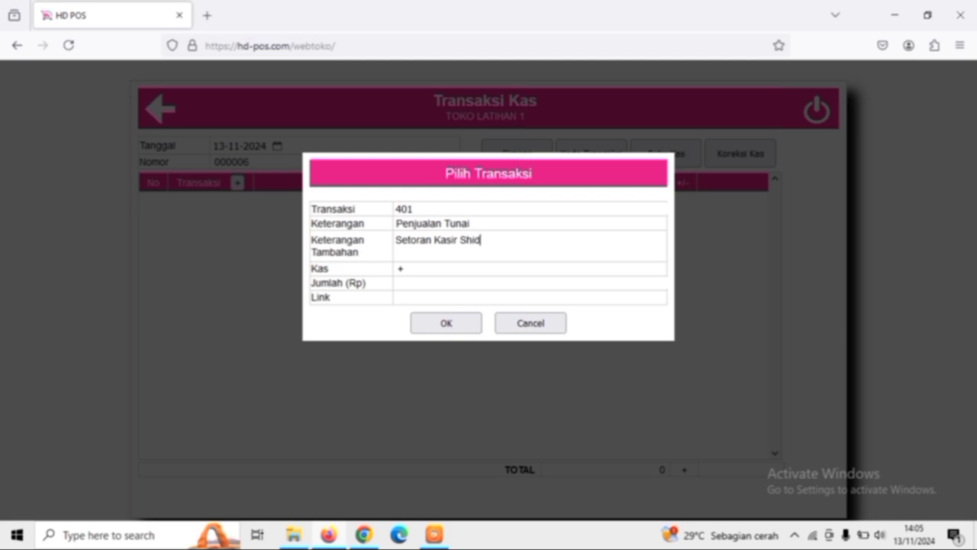
pyautogui.click(436, 282)
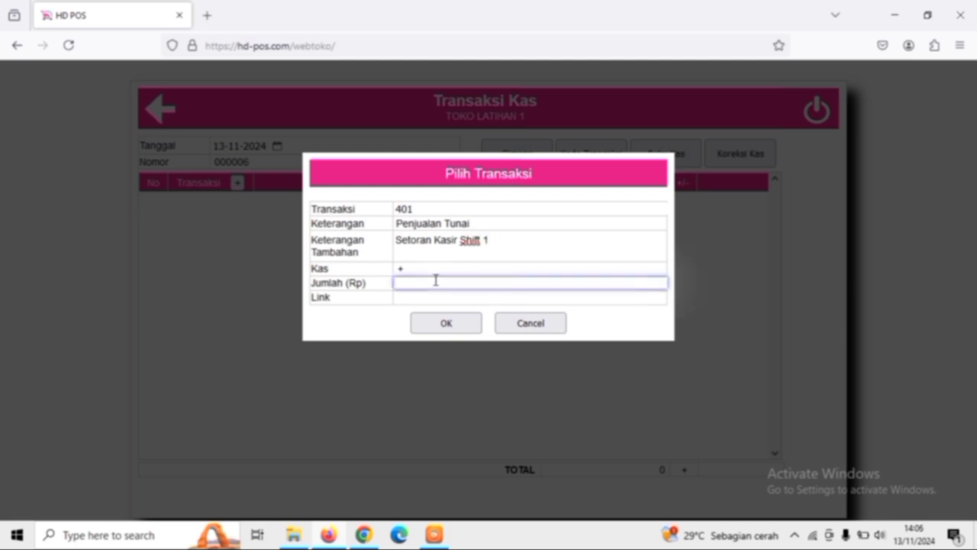
pyautogui.write('4000000')
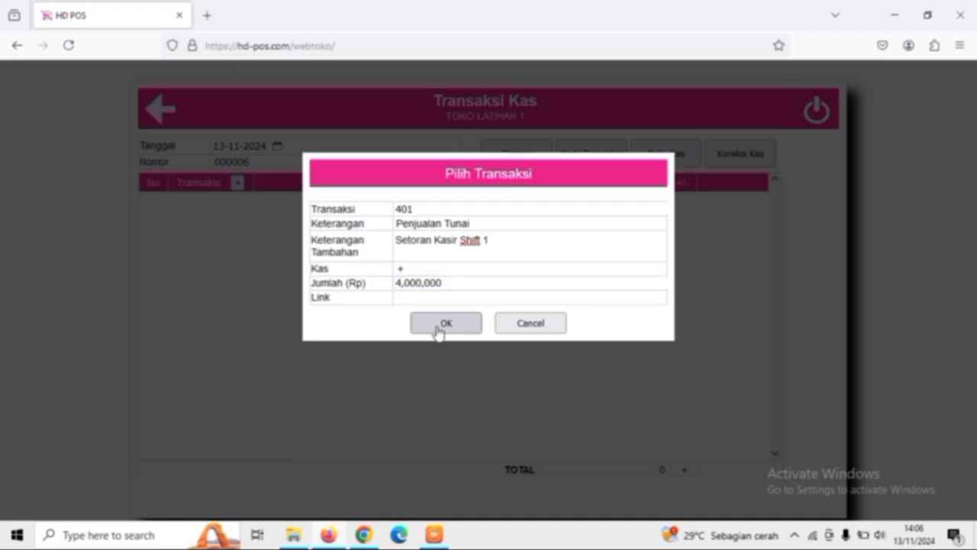
pyautogui.click(443, 323)
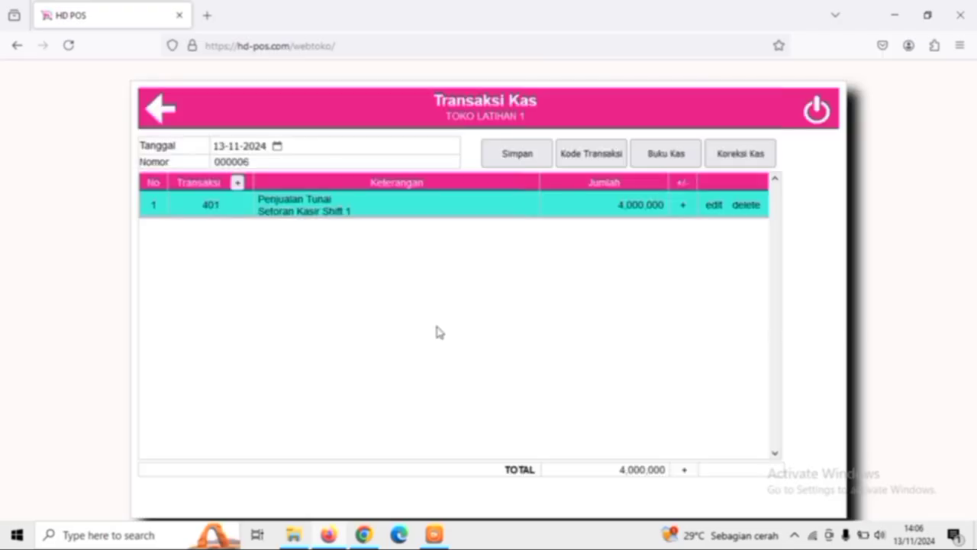
pyautogui.click(680, 205)
pyautogui.click(431, 208)
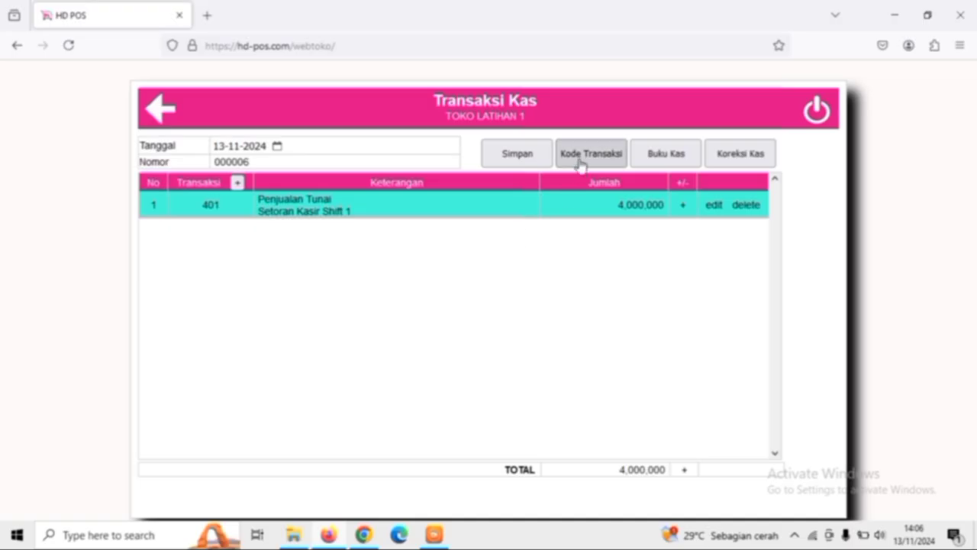
# Step: Start a second cash entry with code 202, Bayar Utang ke Suplier, and link it to PT CAHAYA ABADI
pyautogui.click(238, 182)
pyautogui.write('2')
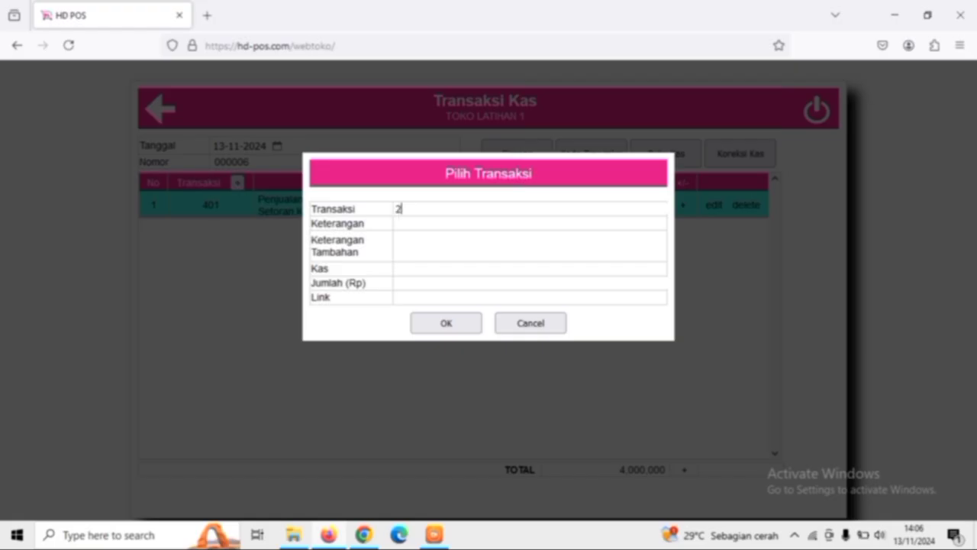
pyautogui.write('02')
pyautogui.press('Return')
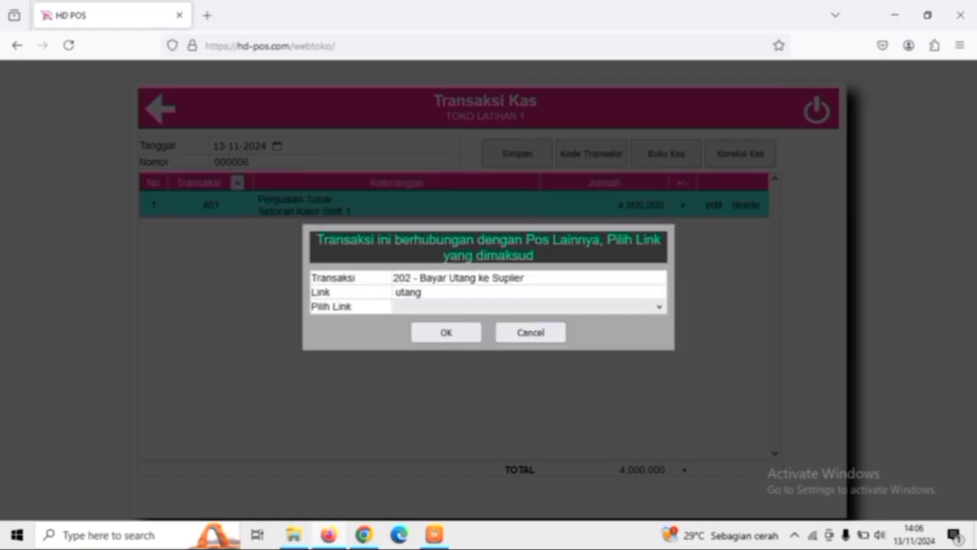
pyautogui.click(446, 307)
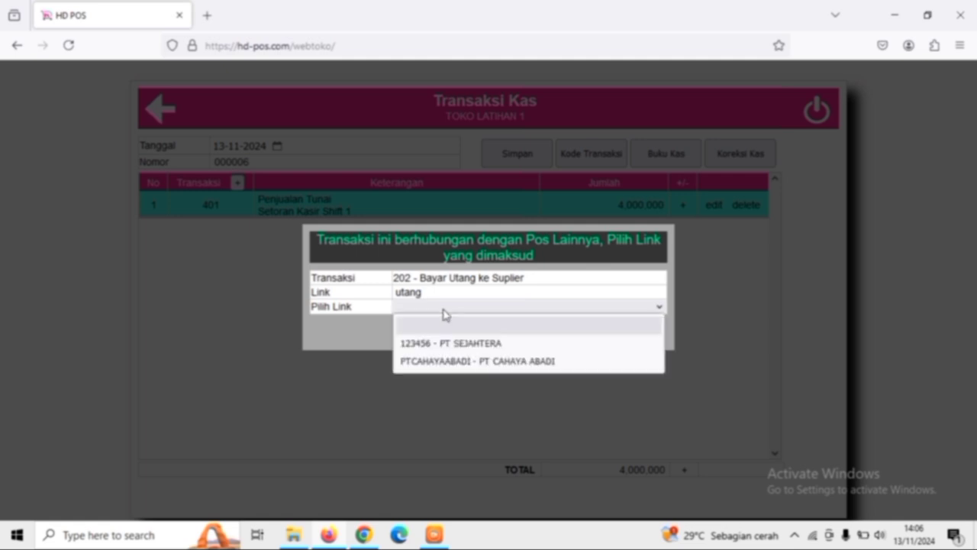
pyautogui.click(449, 361)
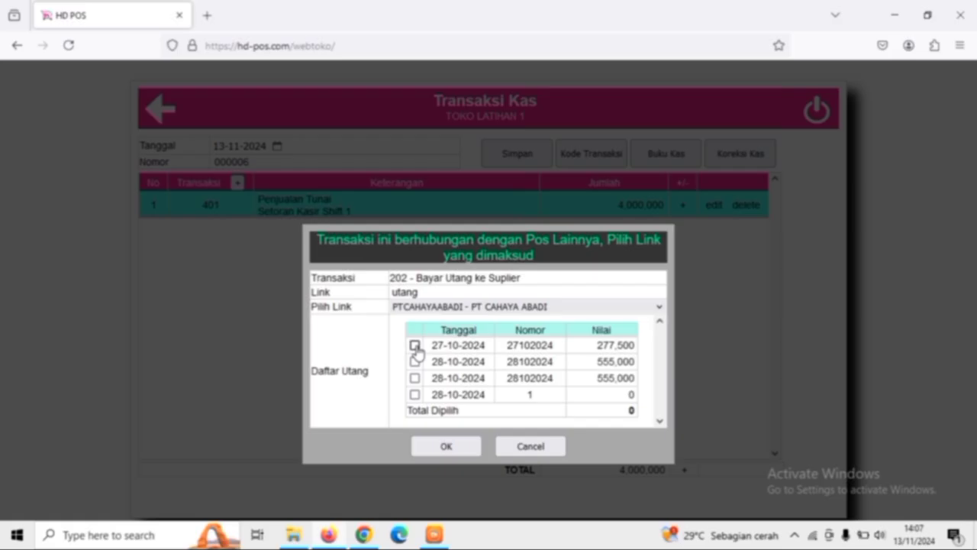
# Step: Choose the supplier debt dated 27-10-2024 for payment and add the 277,500 entry to the cash transaction
pyautogui.click(416, 346)
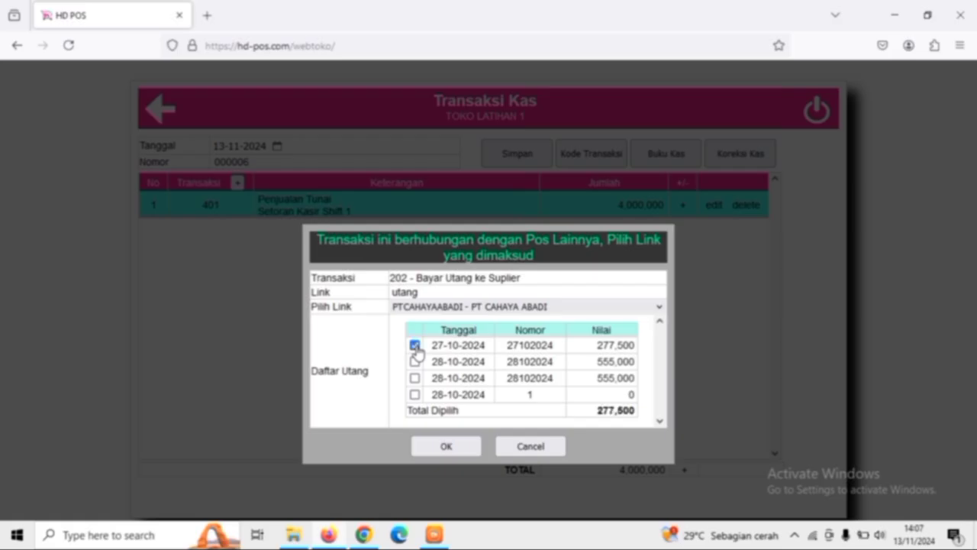
pyautogui.click(447, 450)
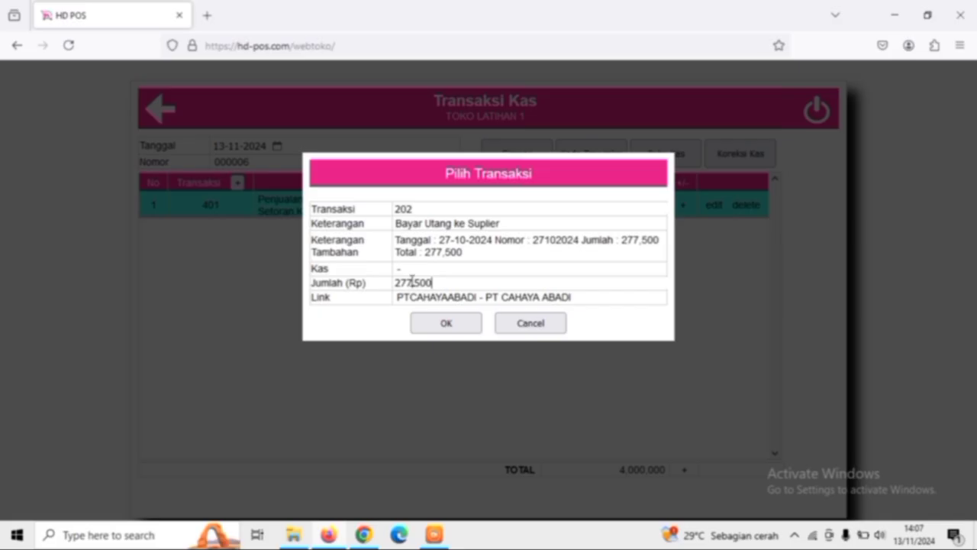
pyautogui.moveTo(397, 283); pyautogui.dragTo(441, 283)
pyautogui.click(445, 324)
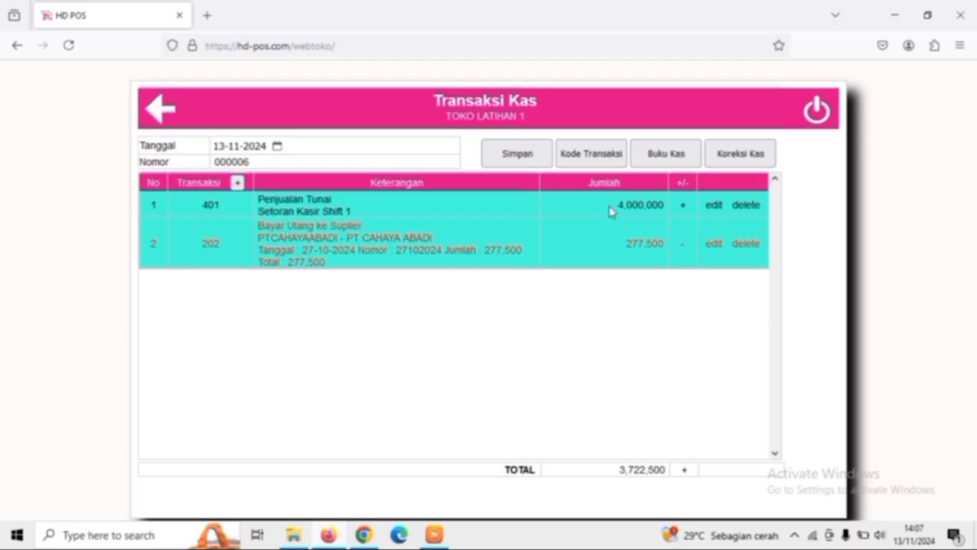
# Step: Check the cash sales amount and the total, and save the cash transaction
pyautogui.moveTo(616, 205); pyautogui.dragTo(668, 215)
pyautogui.click(626, 307)
pyautogui.moveTo(614, 471); pyautogui.dragTo(667, 478)
pyautogui.click(650, 486)
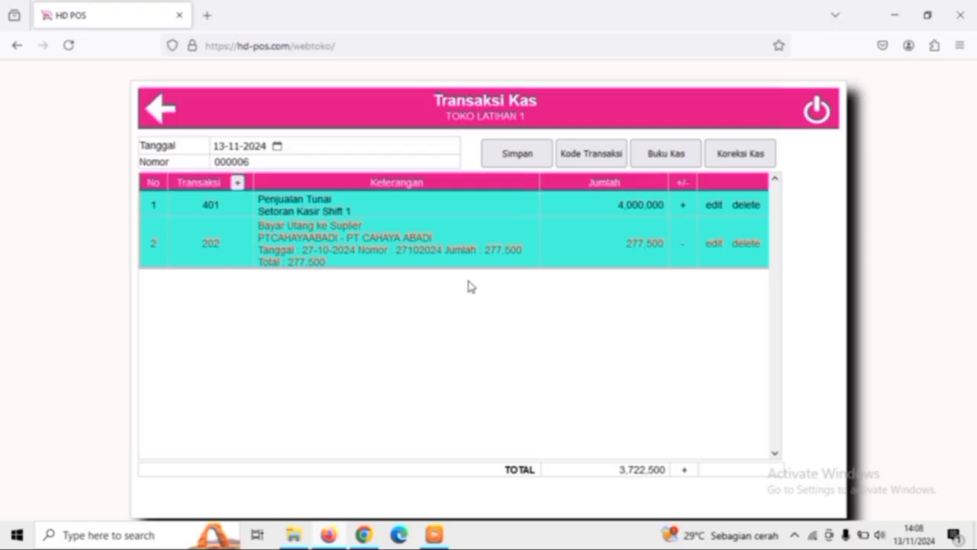
pyautogui.click(539, 152)
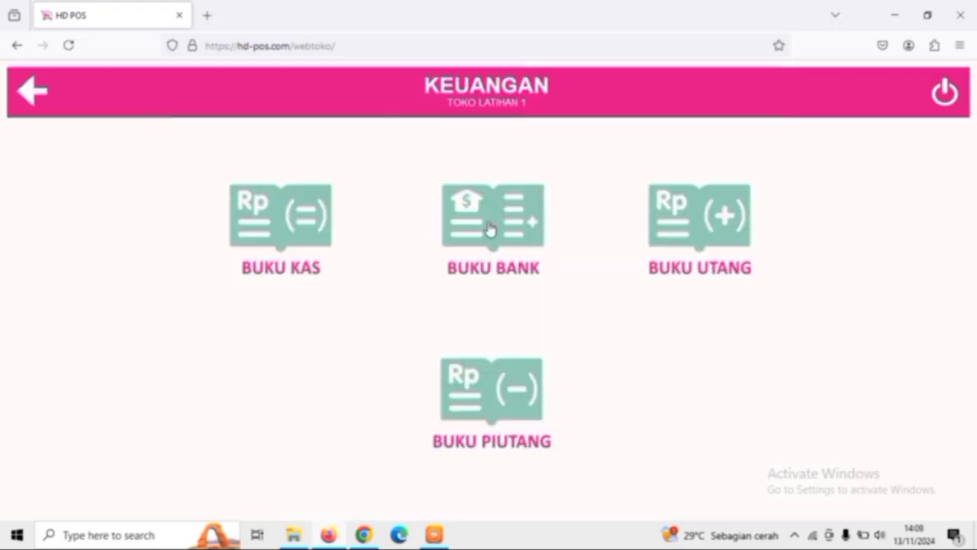
# Step: Open the bank book from the finance menu and select the bank bca for the transactions
pyautogui.click(489, 229)
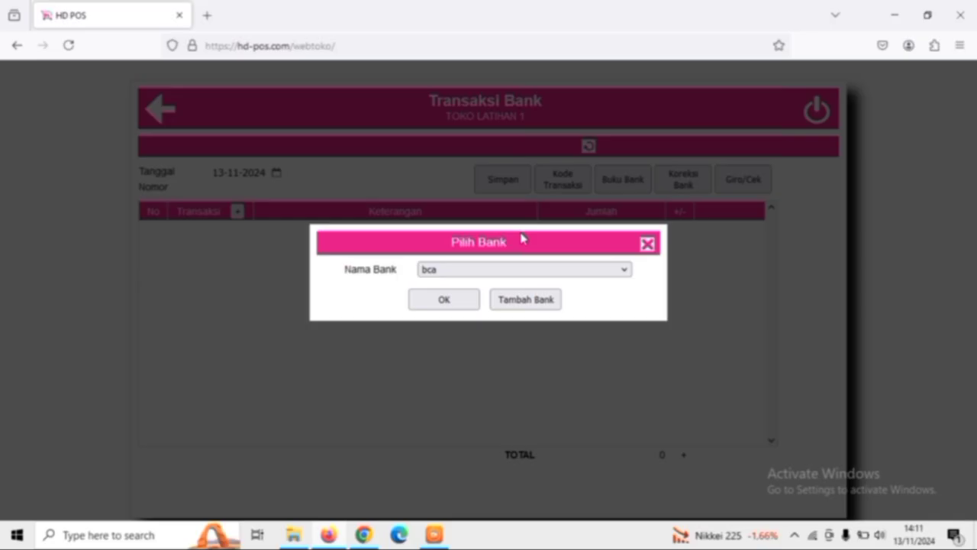
pyautogui.click(447, 273)
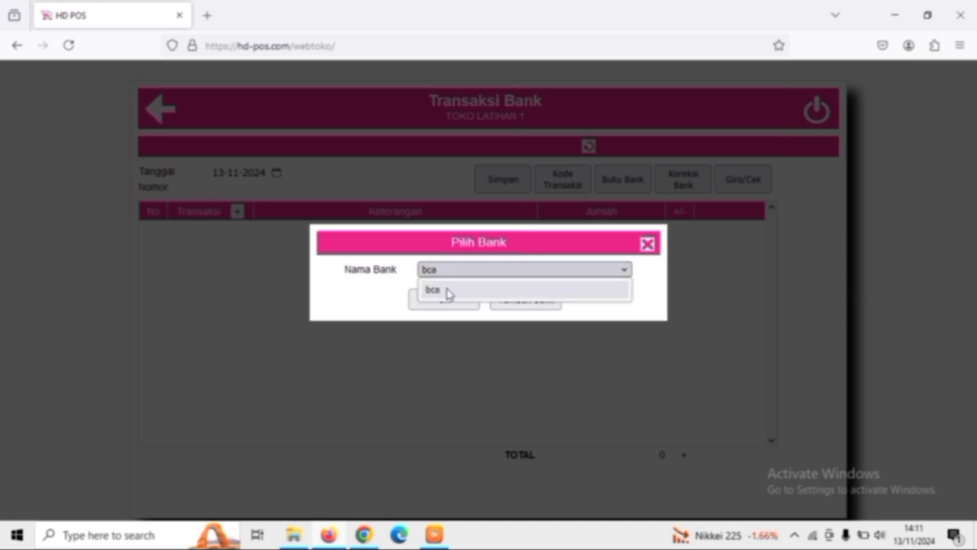
pyautogui.click(449, 294)
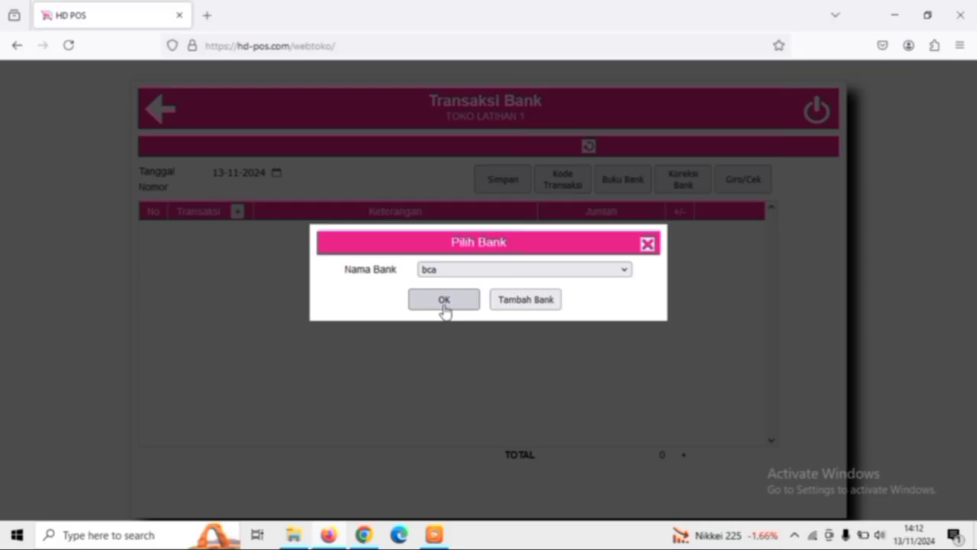
pyautogui.click(444, 301)
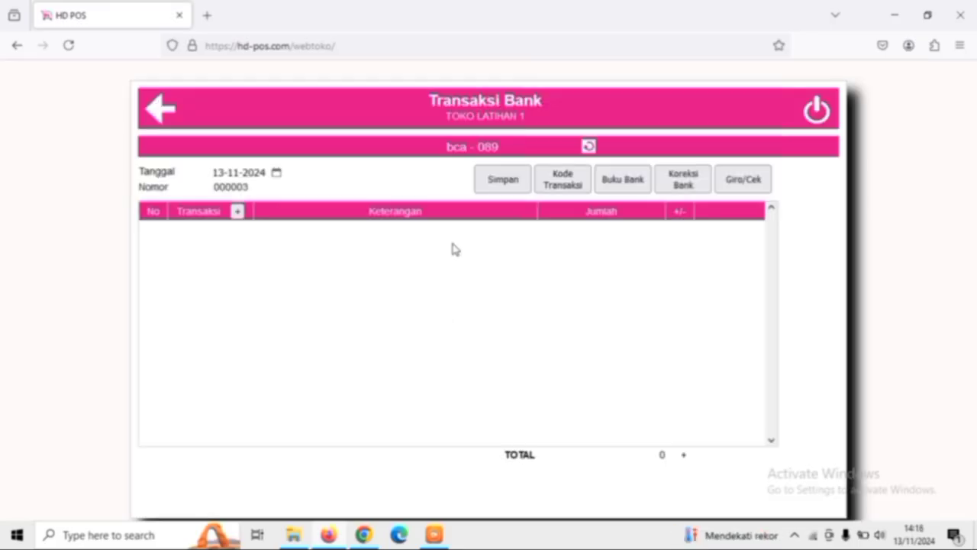
# Step: Add a bank entry with code 401, additional description "pejualan debet" and amount 1,000,000
pyautogui.click(237, 211)
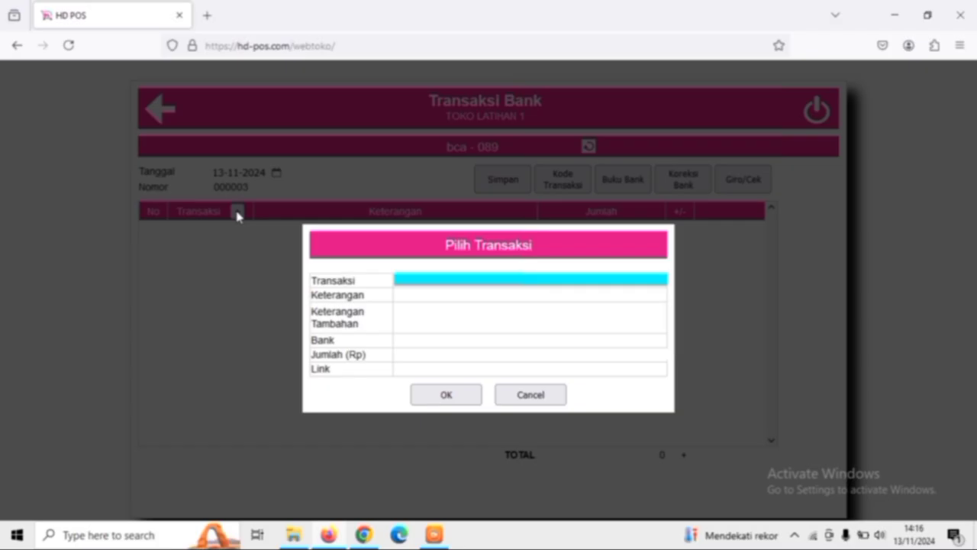
pyautogui.write('401')
pyautogui.press('Return')
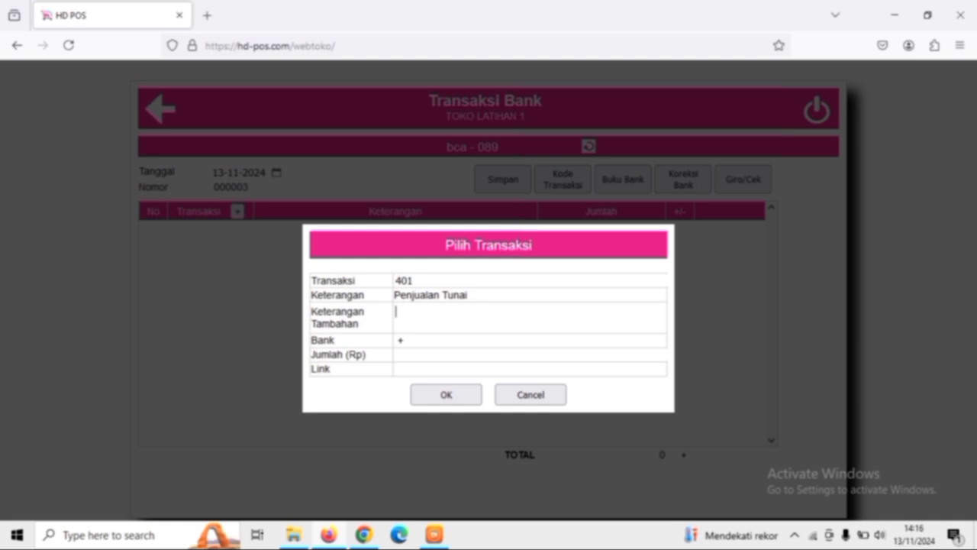
pyautogui.write('pejualan debet')
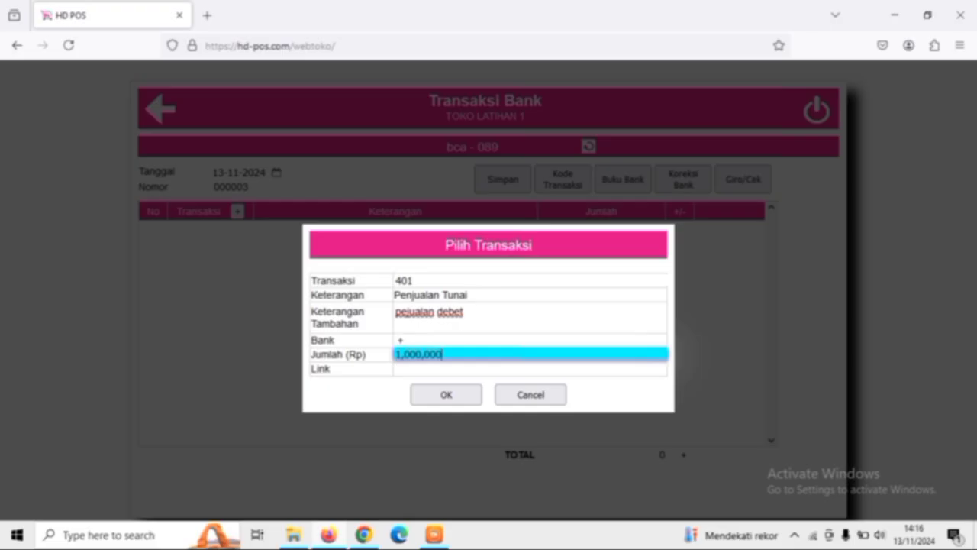
pyautogui.click(440, 402)
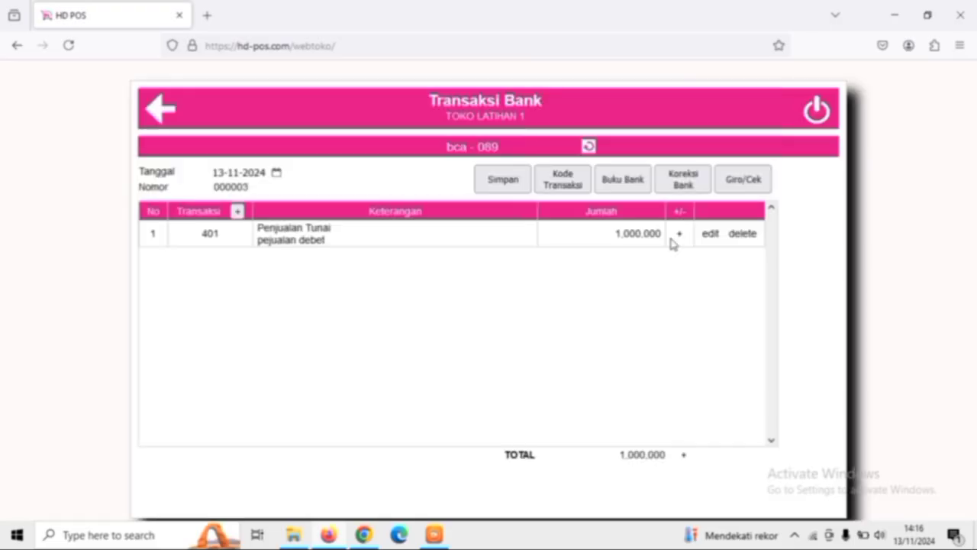
# Step: Add a bank entry with code 500, additional description "gaji nov" and amount 500,000, and save the bank transaction
pyautogui.click(238, 214)
pyautogui.write('500')
pyautogui.press('Return')
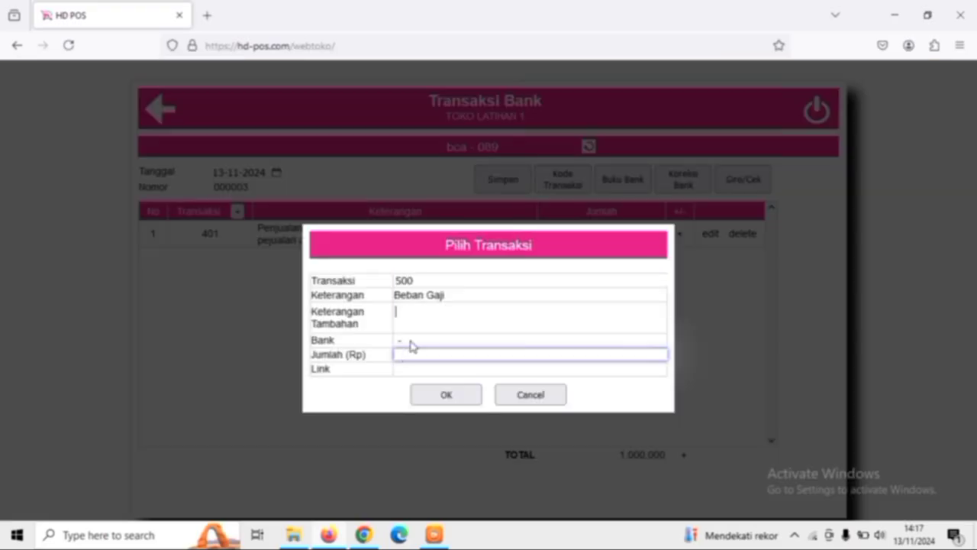
pyautogui.write('gaji nov')
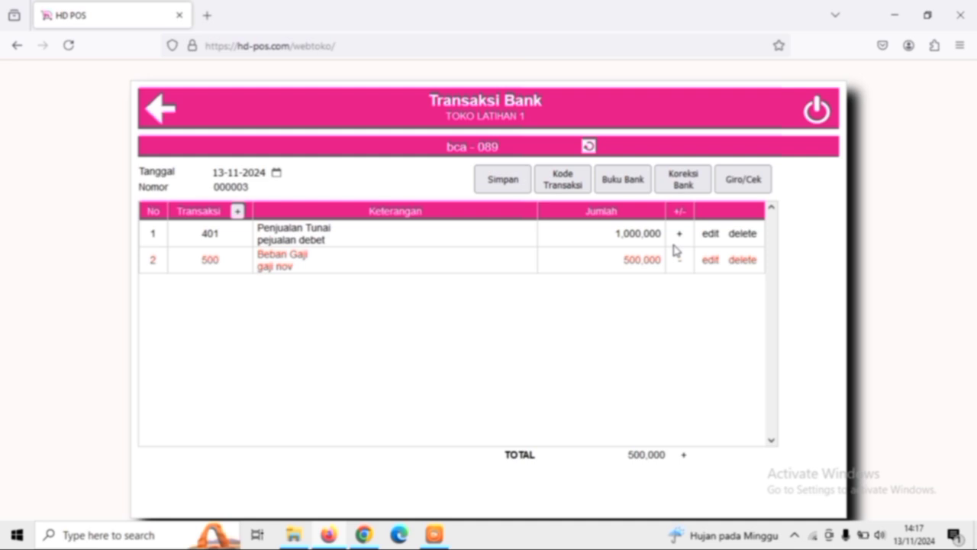
pyautogui.moveTo(629, 455); pyautogui.dragTo(678, 458)
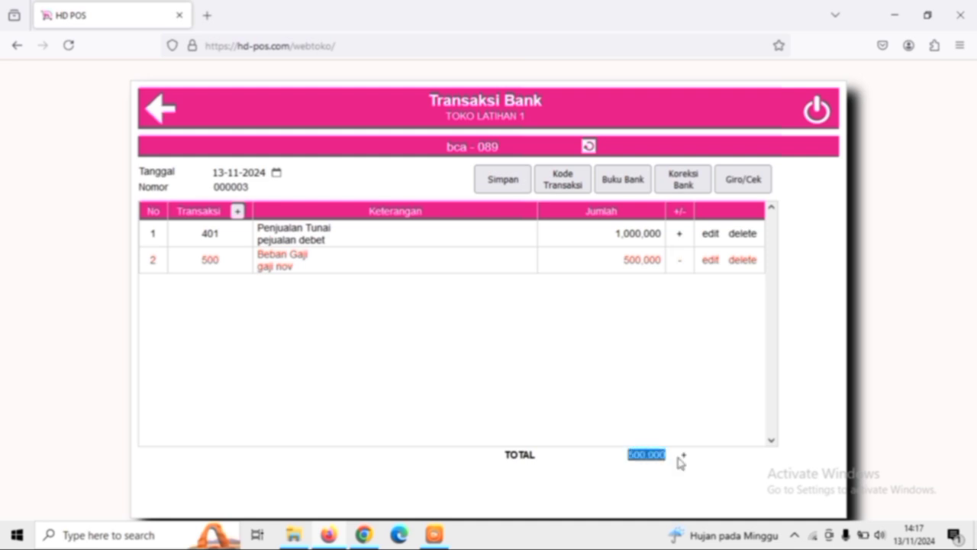
pyautogui.click(500, 180)
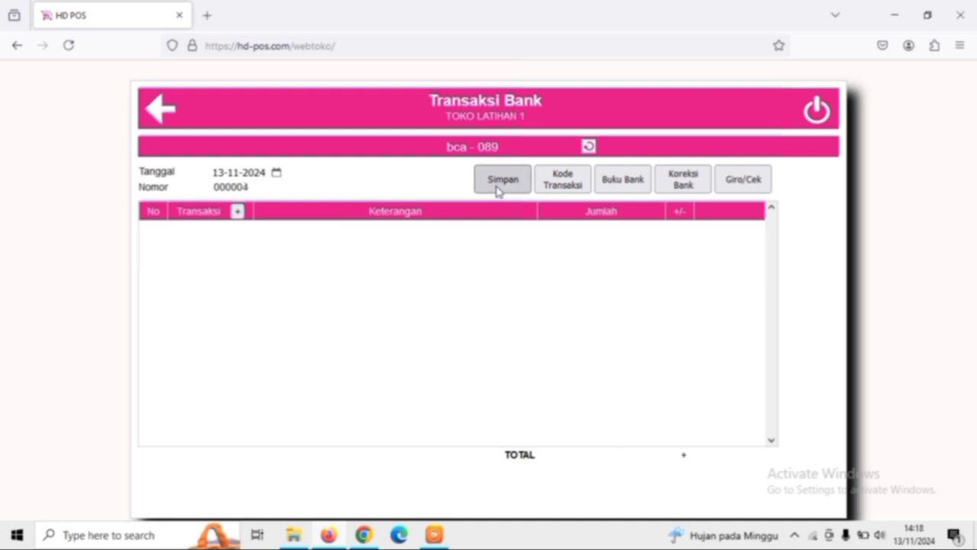
# Step: Leave the bank transactions for the debt book and list the supplier debts of branch 2. TOKO LATIHAN 1 for 31-10-2024
pyautogui.click(169, 113)
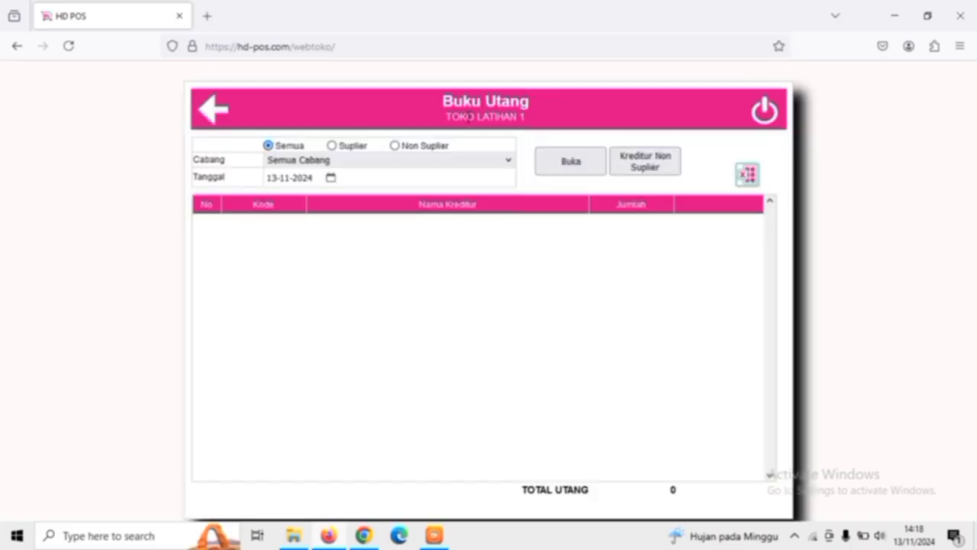
pyautogui.moveTo(444, 97); pyautogui.dragTo(553, 113)
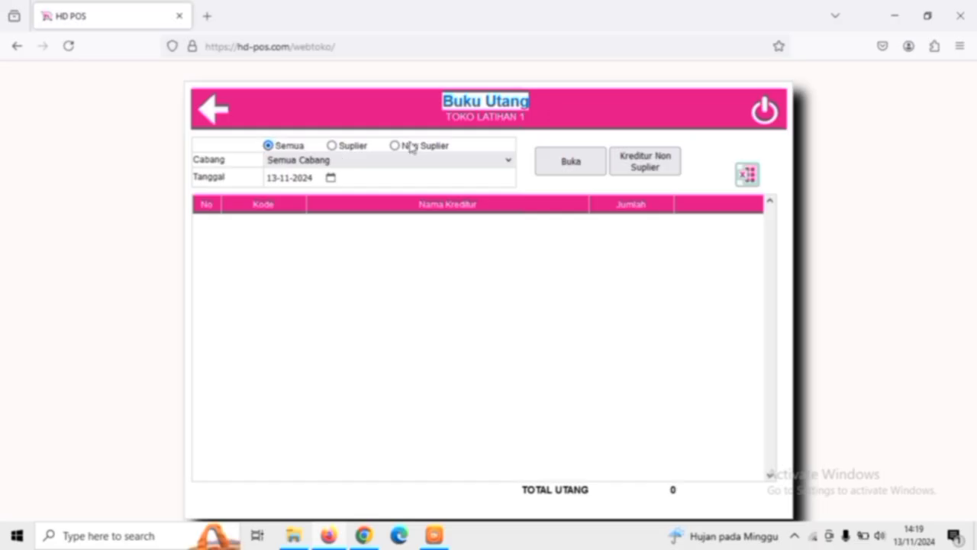
pyautogui.click(332, 149)
pyautogui.click(343, 162)
pyautogui.click(298, 209)
pyautogui.click(323, 177)
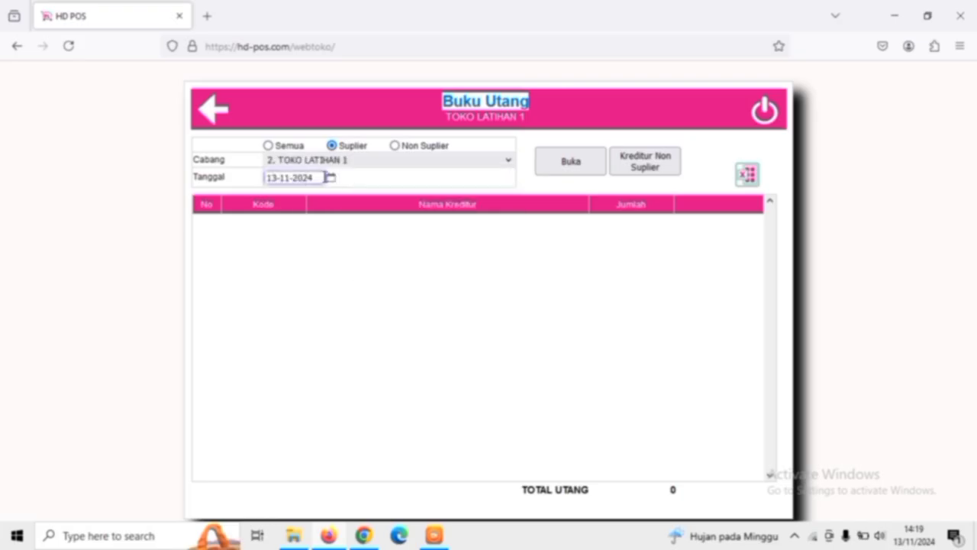
pyautogui.click(319, 177)
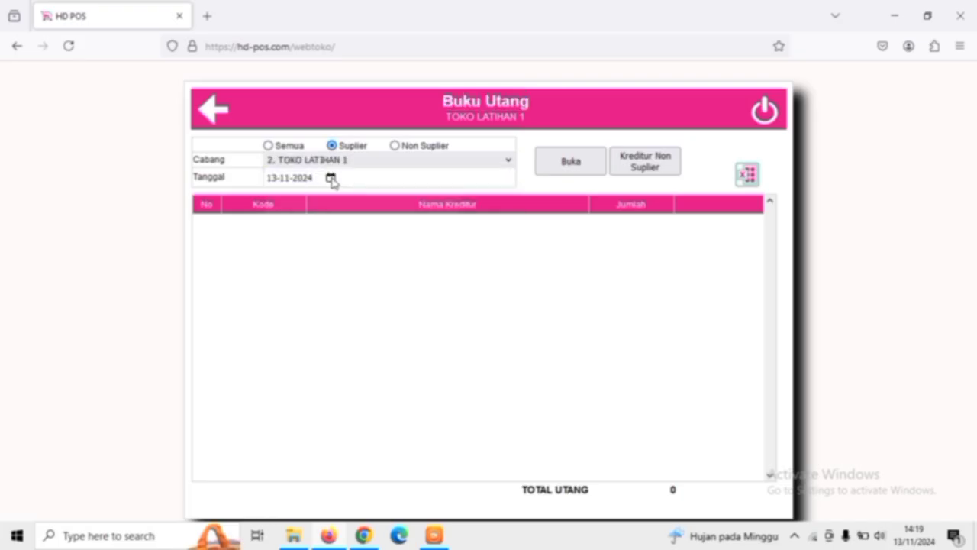
pyautogui.click(331, 178)
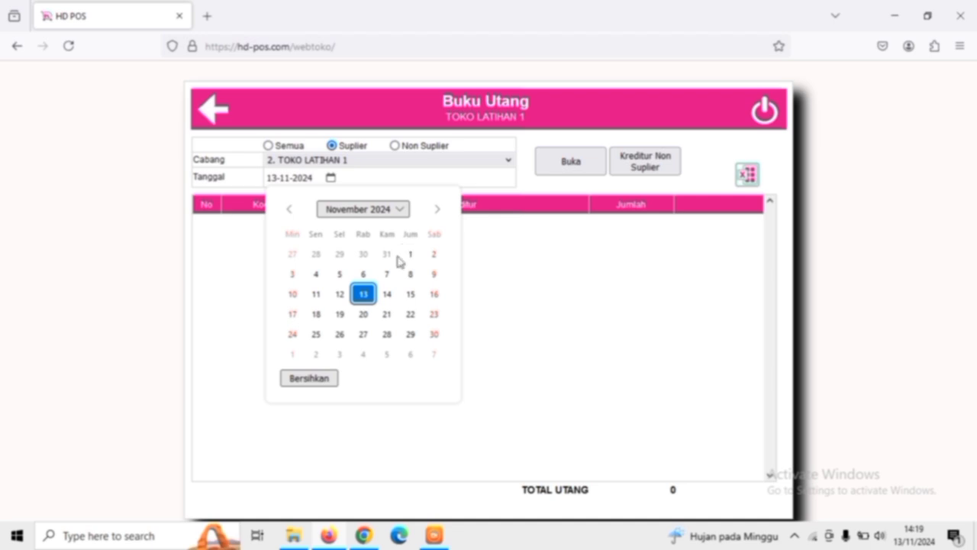
pyautogui.click(394, 258)
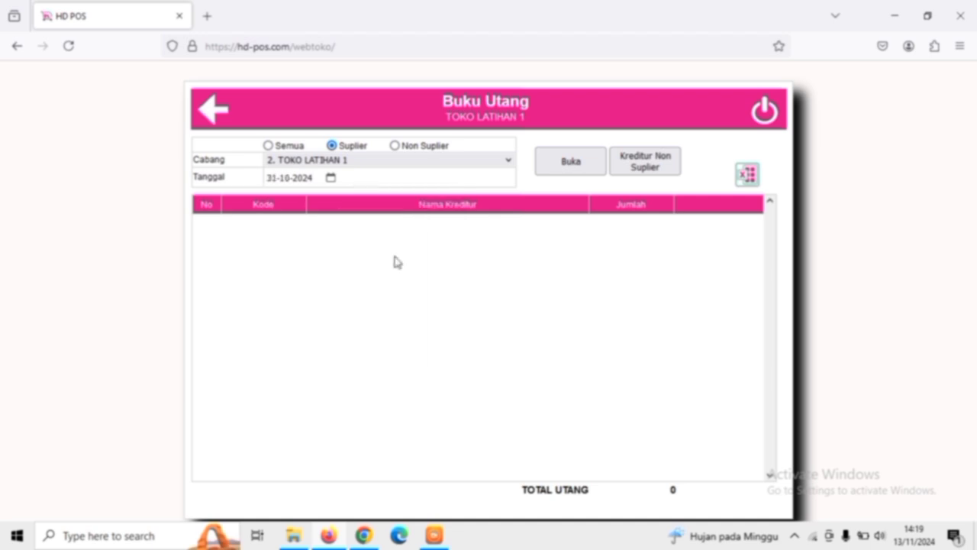
pyautogui.click(566, 168)
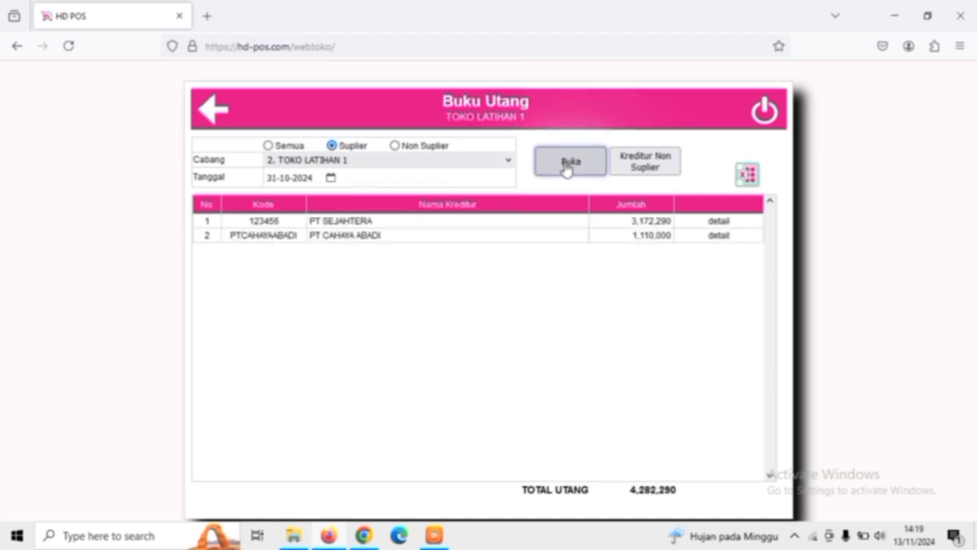
# Step: Show PT CAHAYA ABADI's debt transactions from 01-01-2024 to 13-11-2024, examine the payment details of the 27-10-2024 invoice, and close the details
pyautogui.click(718, 238)
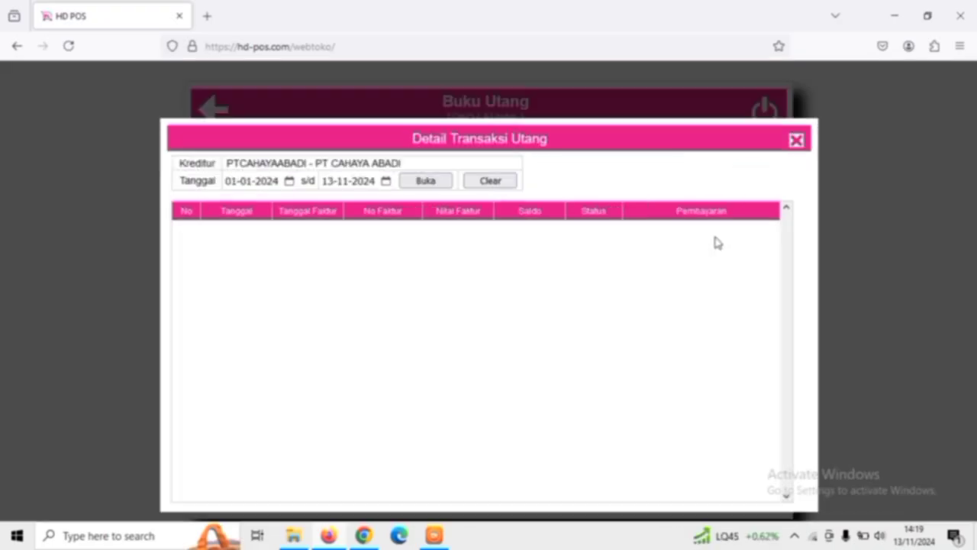
pyautogui.click(443, 186)
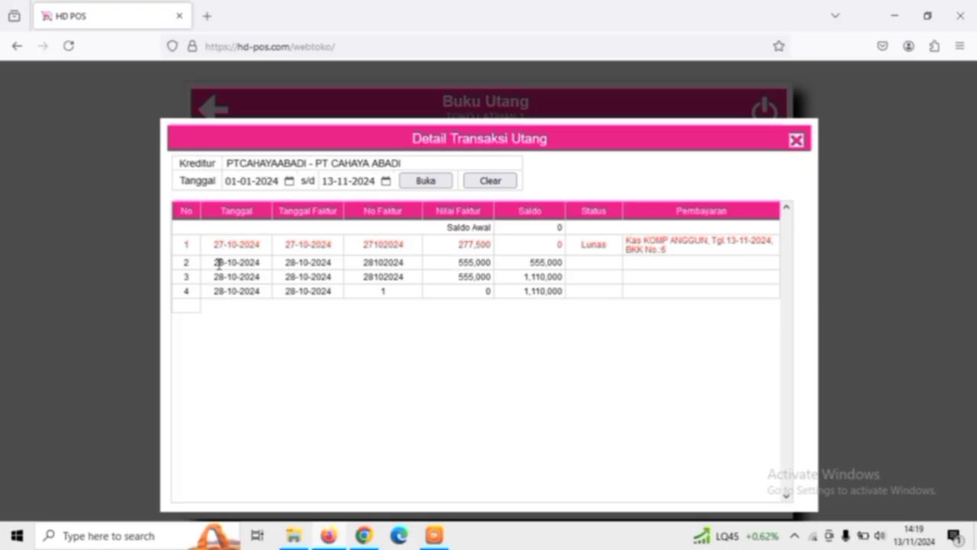
pyautogui.moveTo(213, 244); pyautogui.dragTo(262, 245)
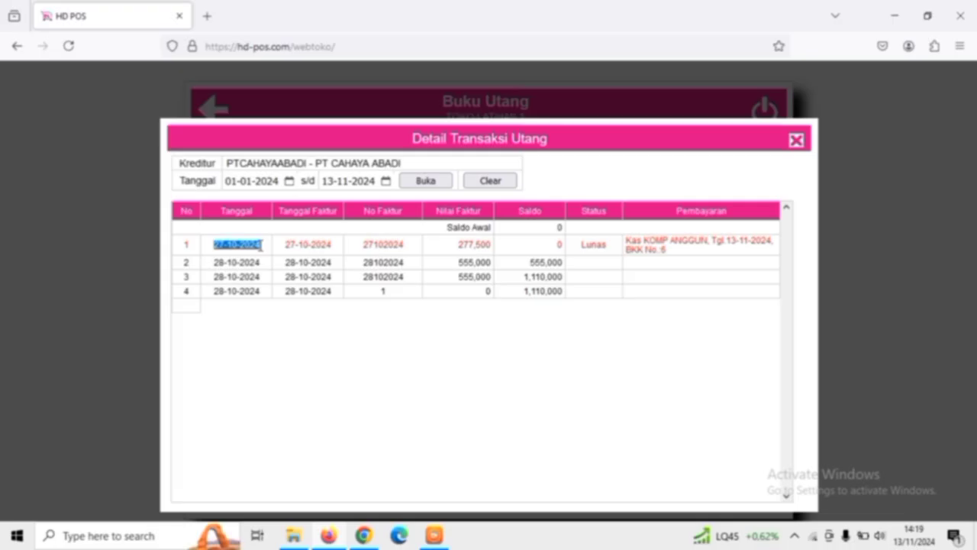
pyautogui.moveTo(626, 239); pyautogui.dragTo(673, 252)
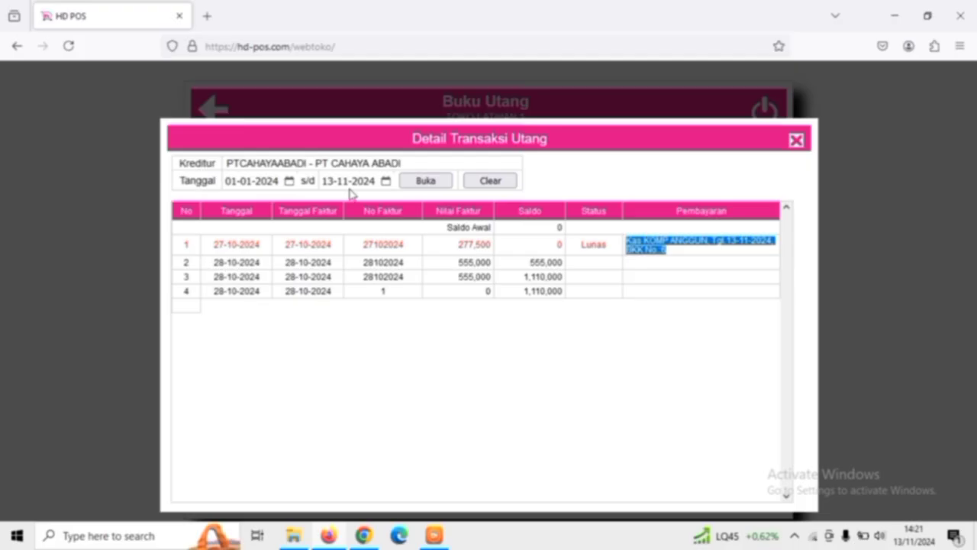
pyautogui.moveTo(313, 163); pyautogui.dragTo(386, 174)
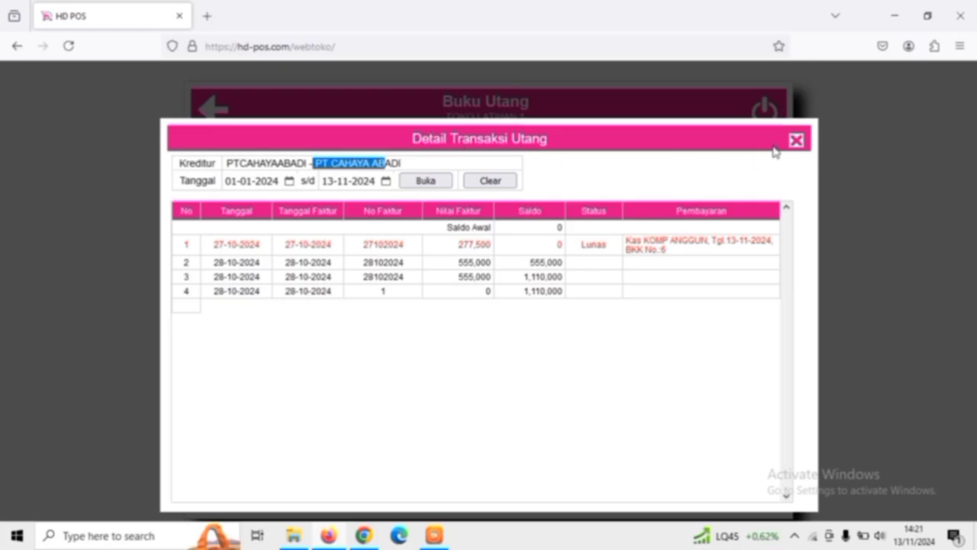
pyautogui.click(796, 142)
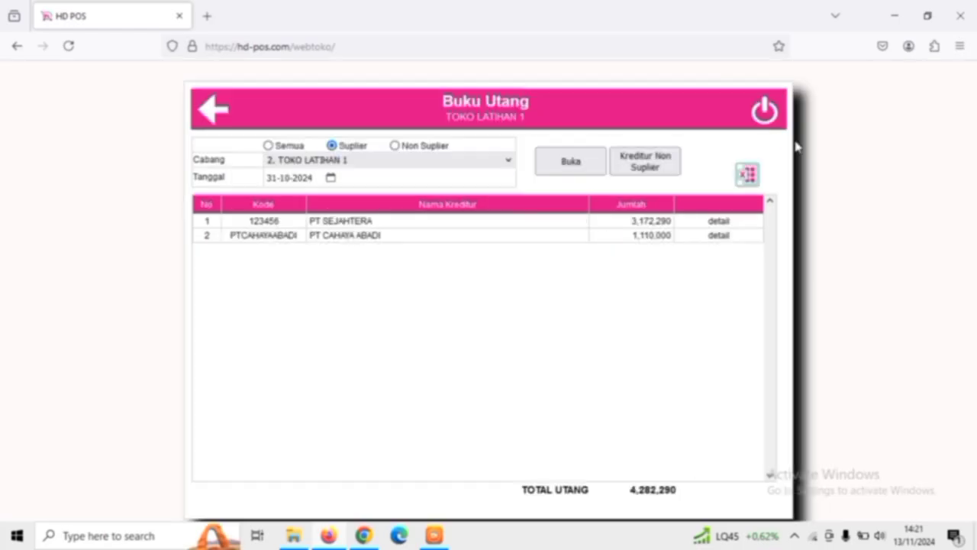
# Step: List the non-supplier debts for the same branch and date in the debt book
pyautogui.click(395, 146)
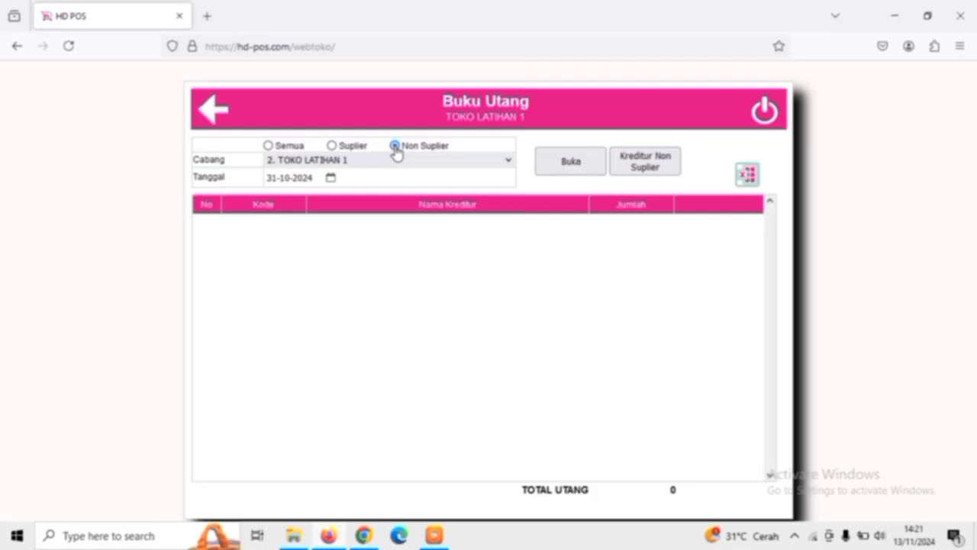
pyautogui.click(553, 178)
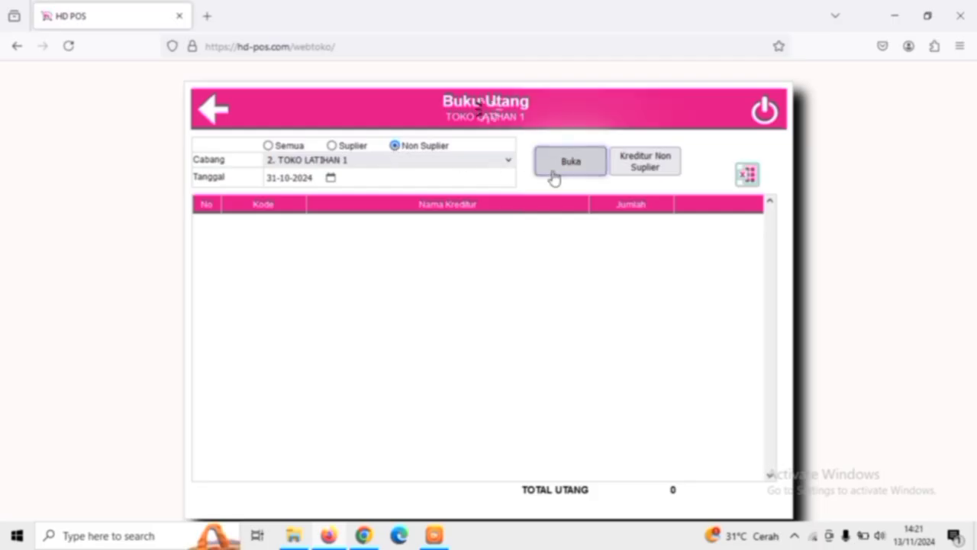